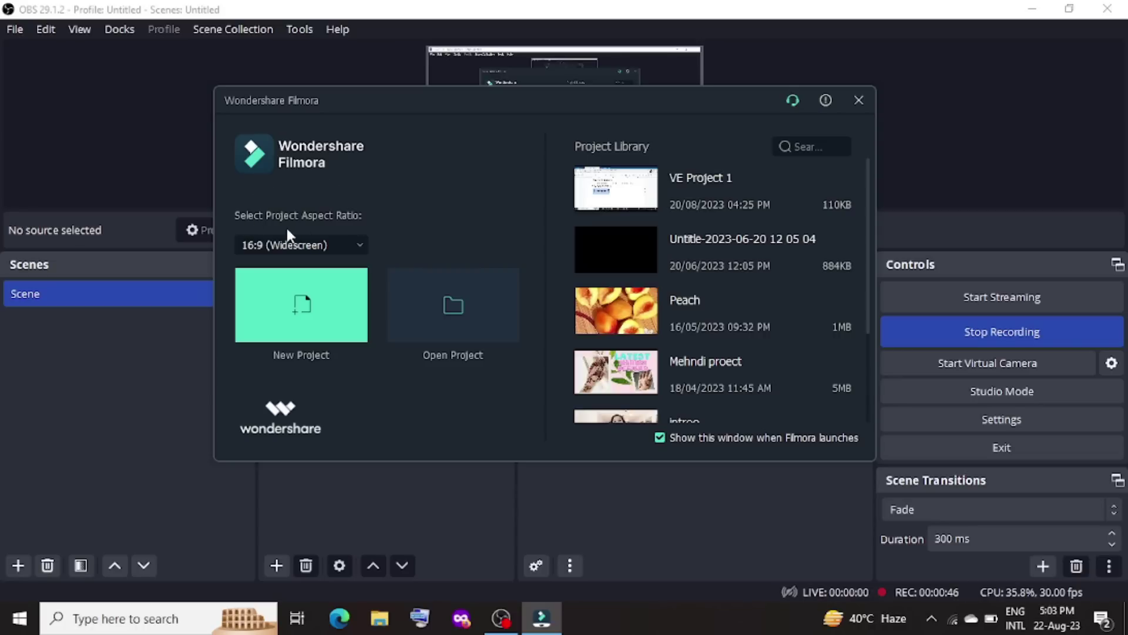
# - Create a new project with the 16:9 (Widescreen) aspect ratio
pyautogui.click(361, 245)
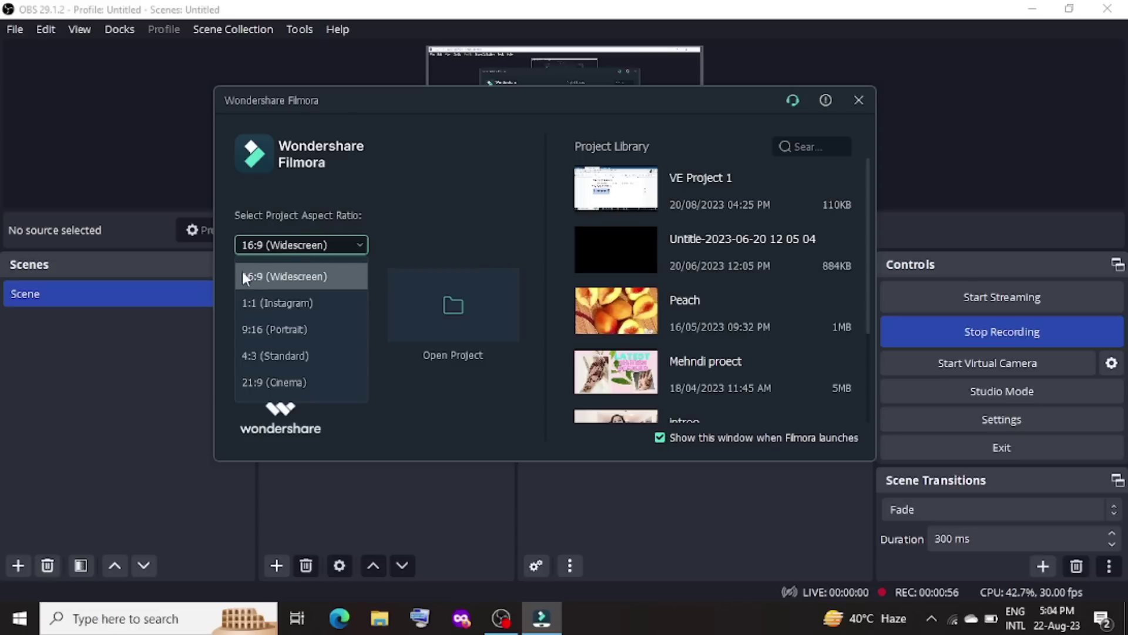
pyautogui.click(363, 240)
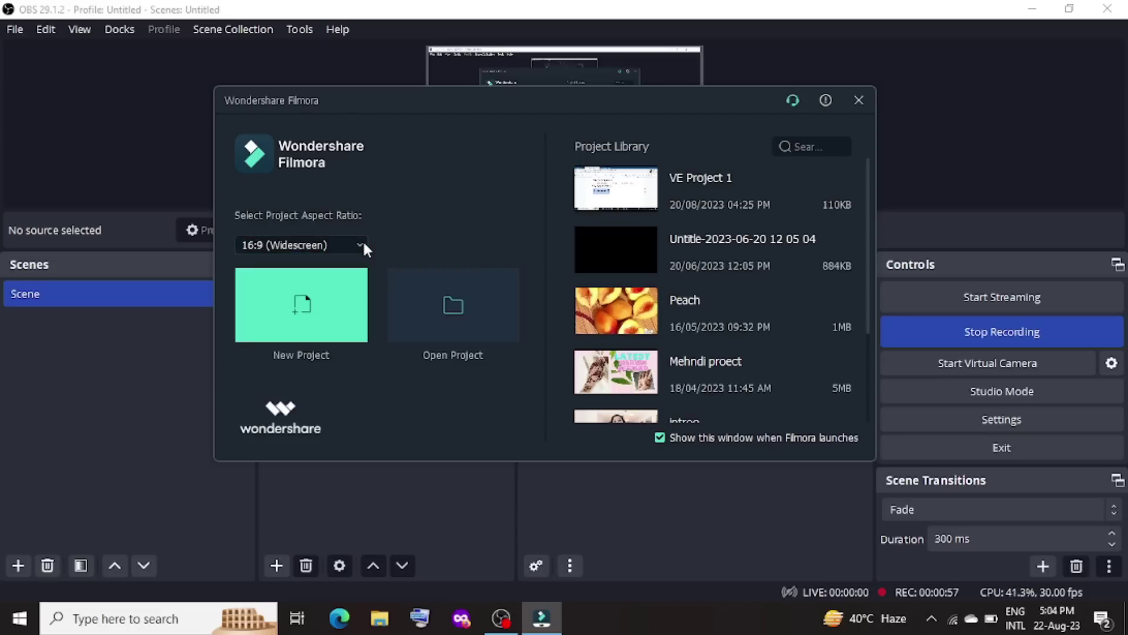
pyautogui.click(269, 301)
pyautogui.click(280, 338)
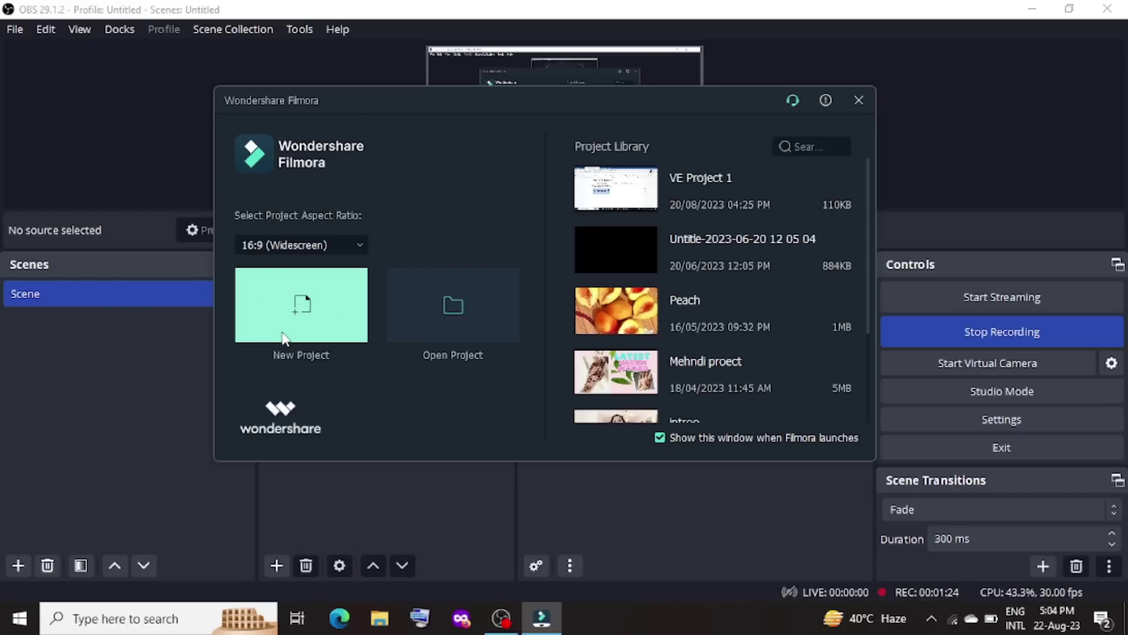
pyautogui.click(291, 300)
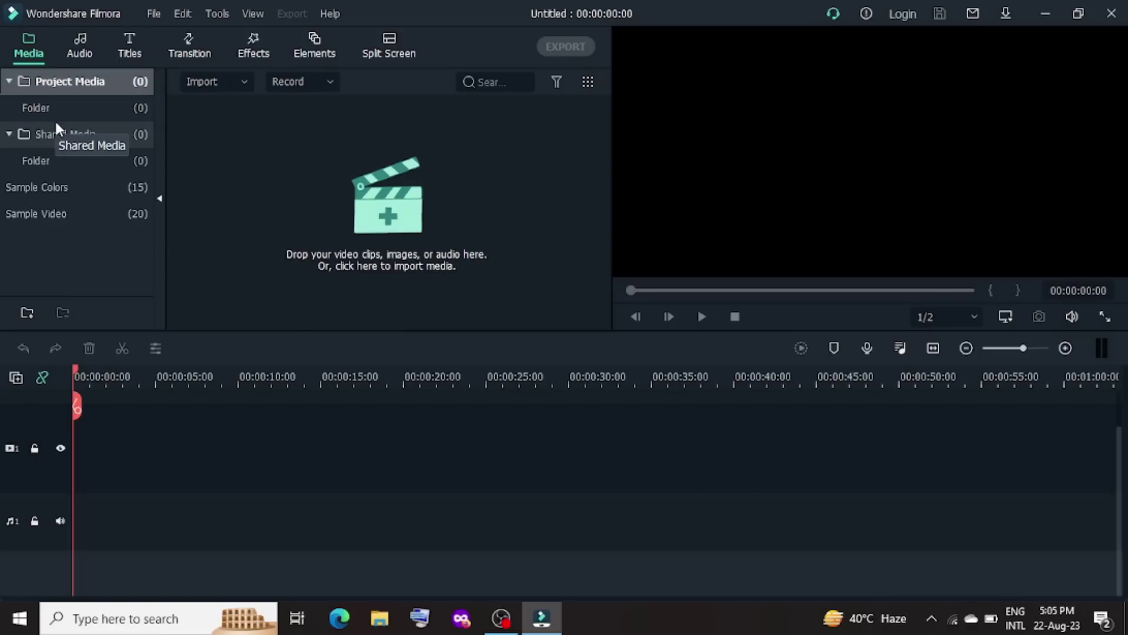
# - Look through the Sample Colors collection in the media library
pyautogui.click(70, 197)
pyautogui.scroll(-3, 339, 183)
pyautogui.scroll(3, 339, 183)
pyautogui.scroll(-3, 339, 182)
pyautogui.scroll(3, 340, 180)
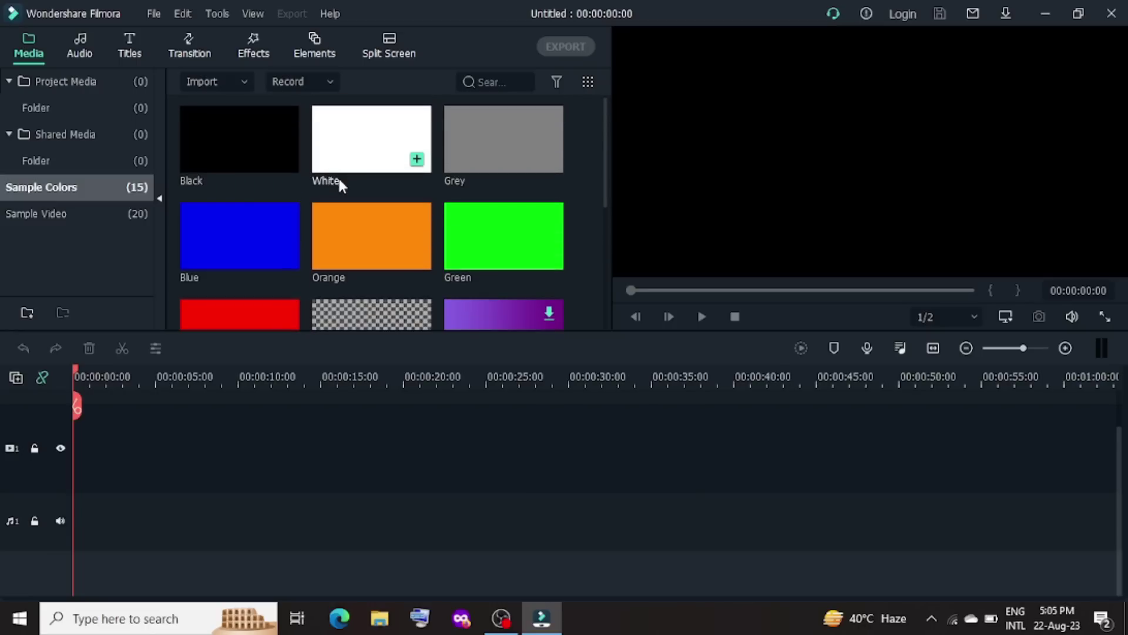
# - Look through the Sample Video clips from the travel footage to the countdowns, and return to the Project Media folder
pyautogui.click(51, 222)
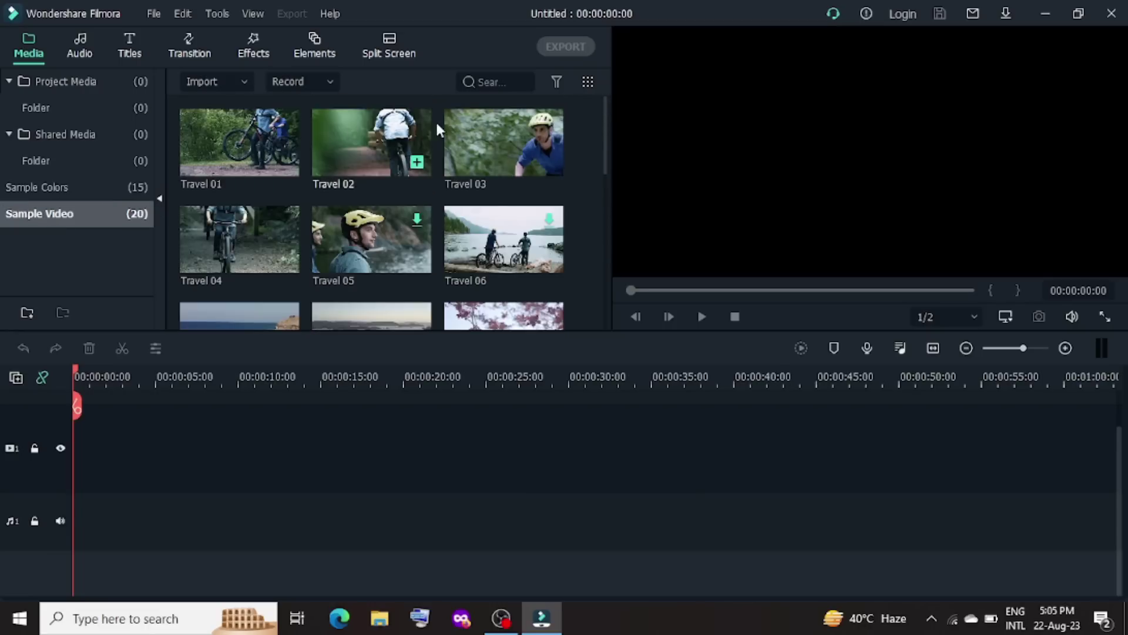
pyautogui.scroll(-6, 400, 250)
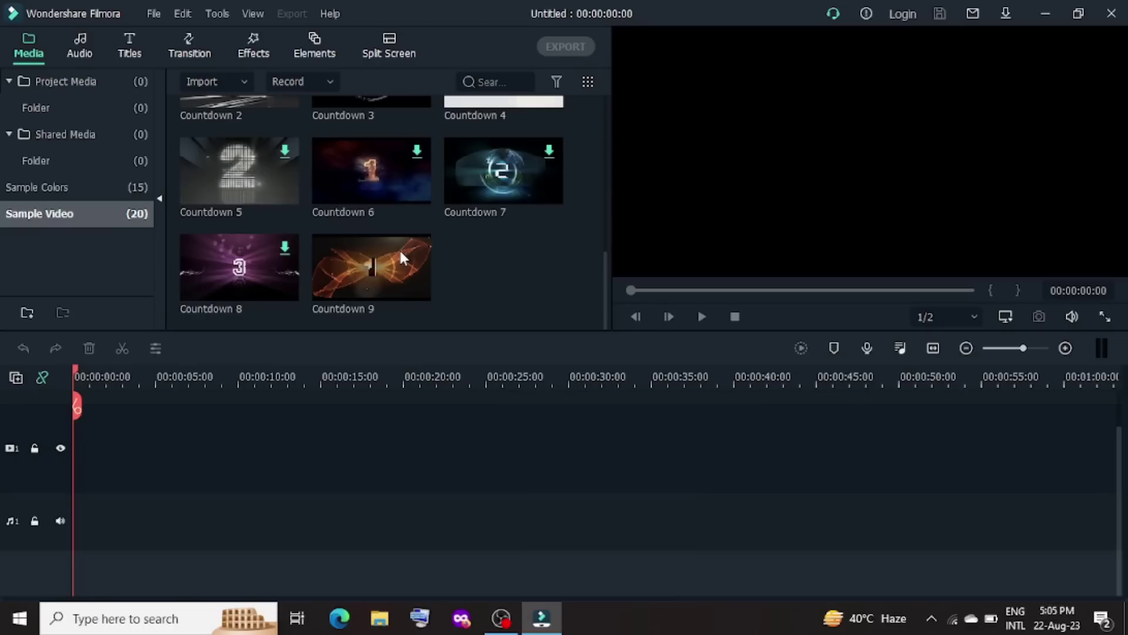
pyautogui.moveTo(328, 282)
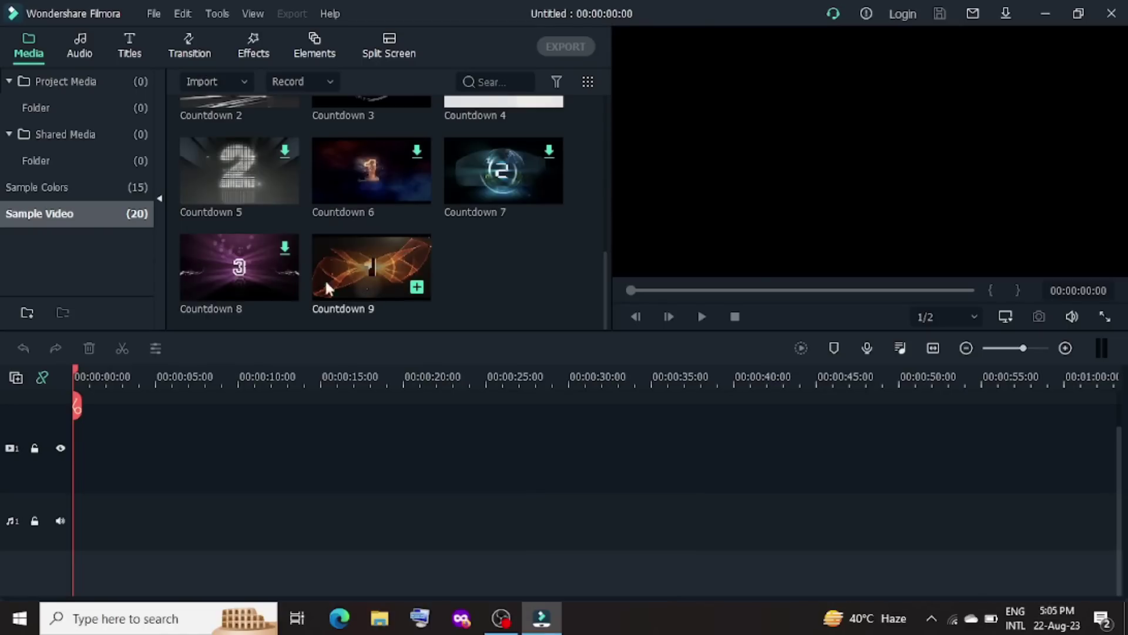
pyautogui.scroll(5, 363, 258)
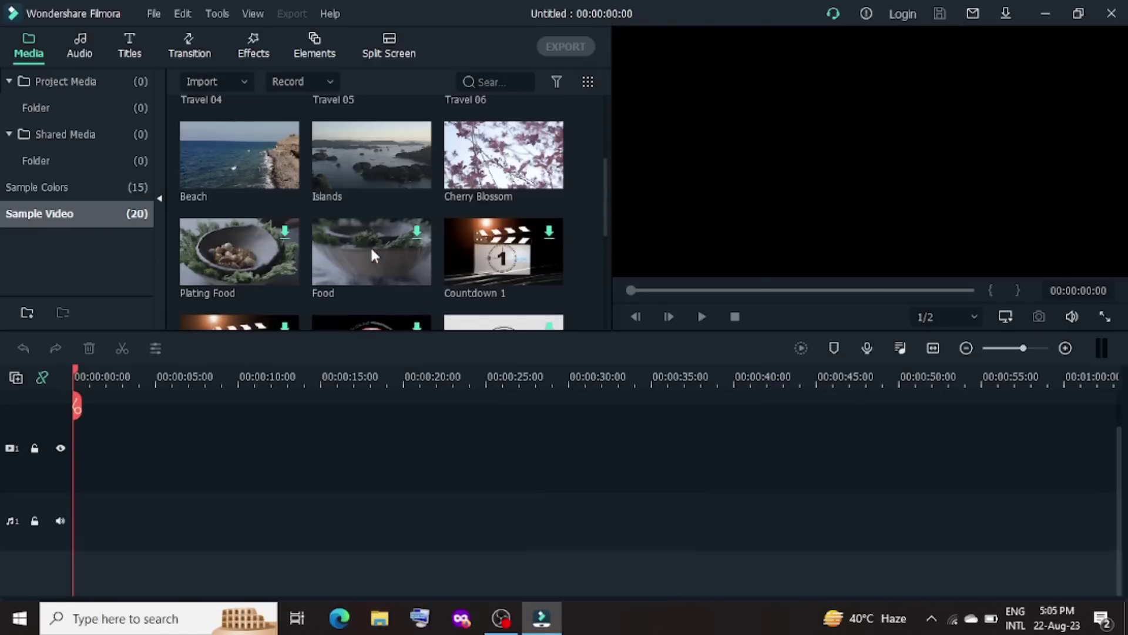
pyautogui.scroll(3, 382, 248)
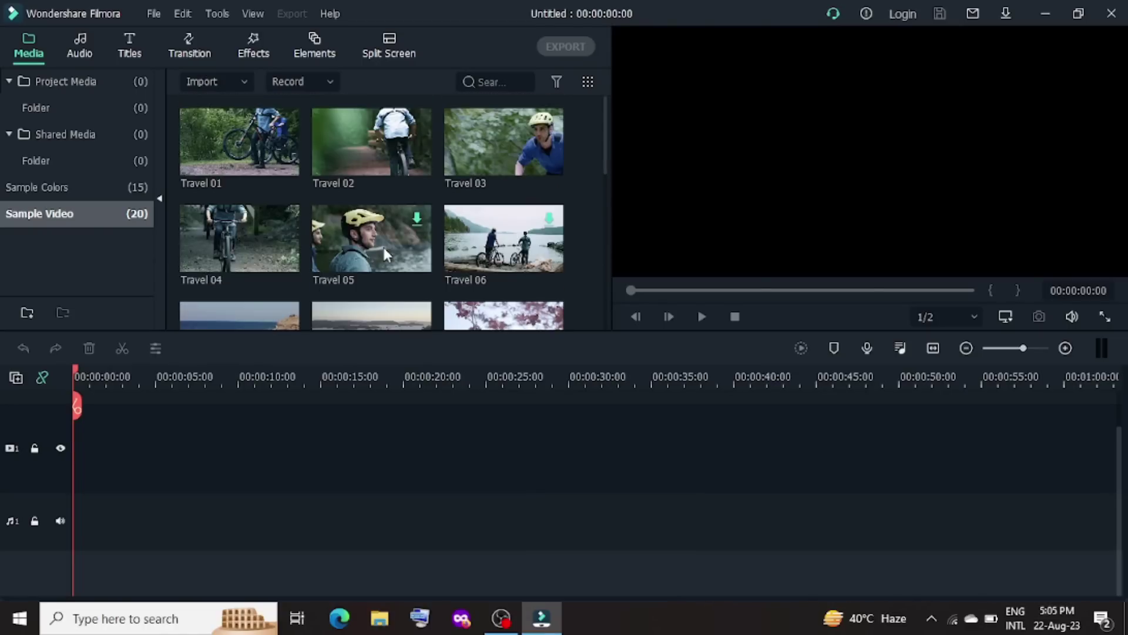
pyautogui.scroll(-3, 385, 253)
pyautogui.moveTo(511, 167)
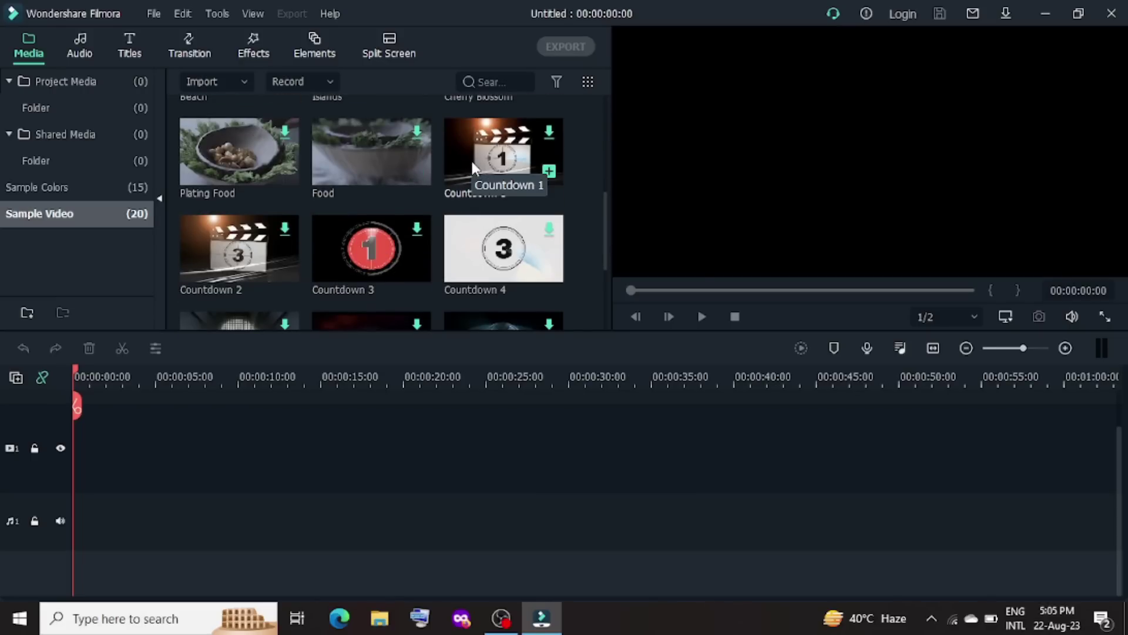
pyautogui.scroll(3, 471, 161)
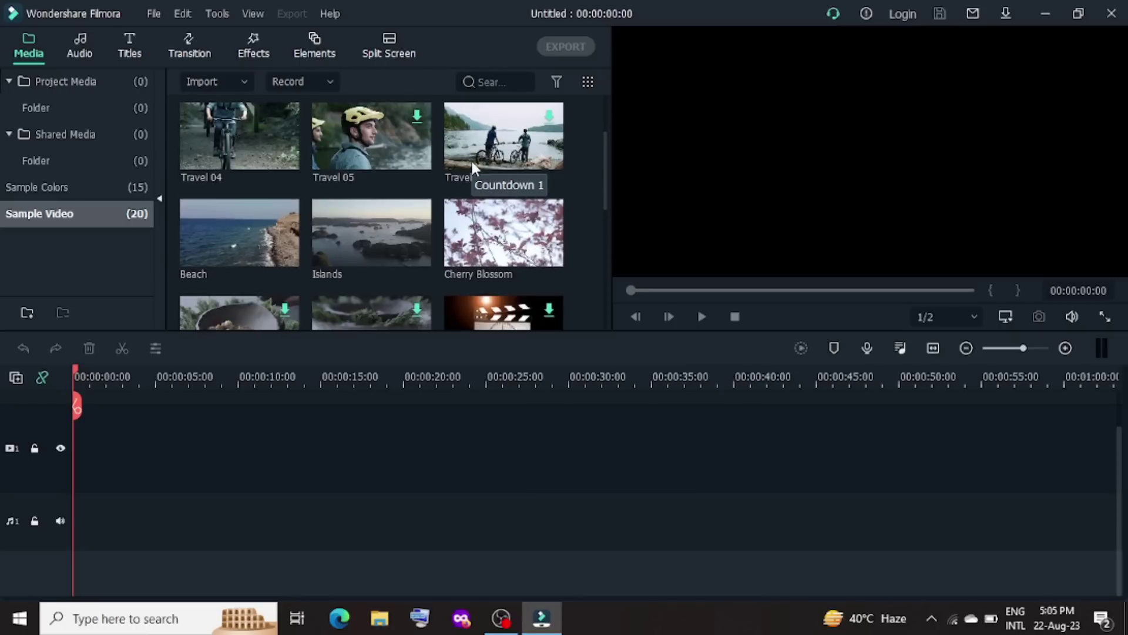
pyautogui.moveTo(337, 164)
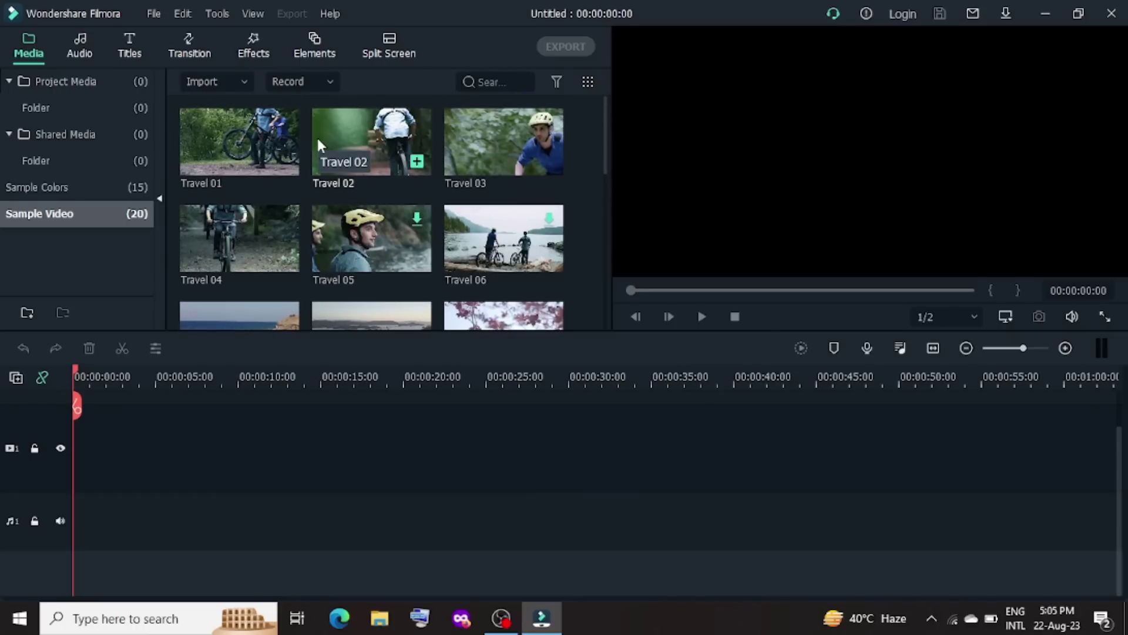
pyautogui.click(99, 84)
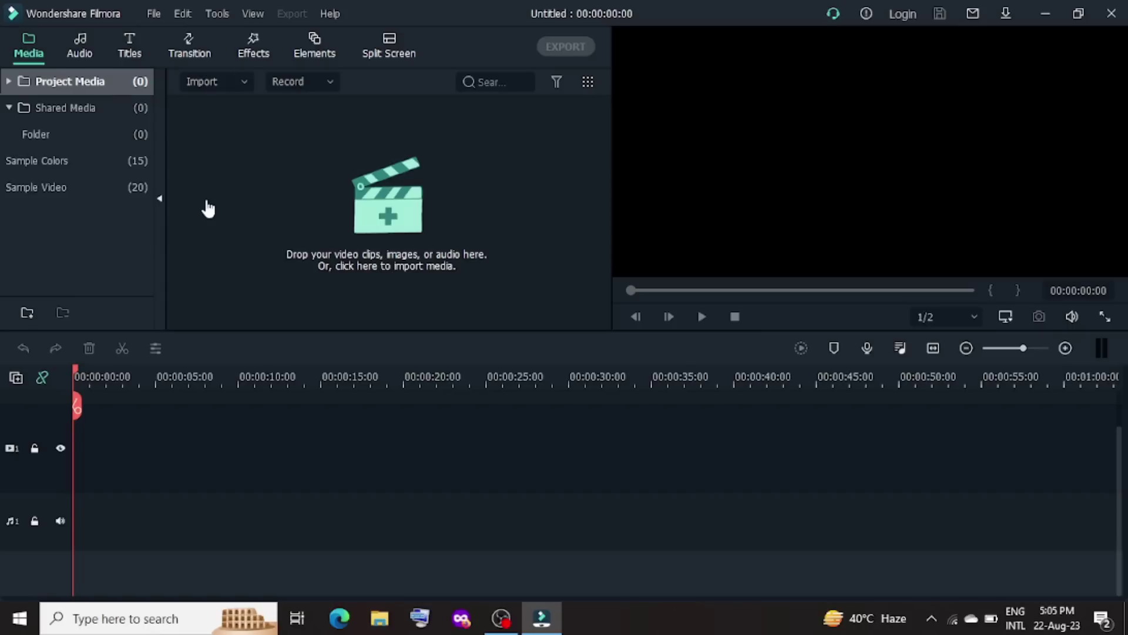
pyautogui.moveTo(502, 617)
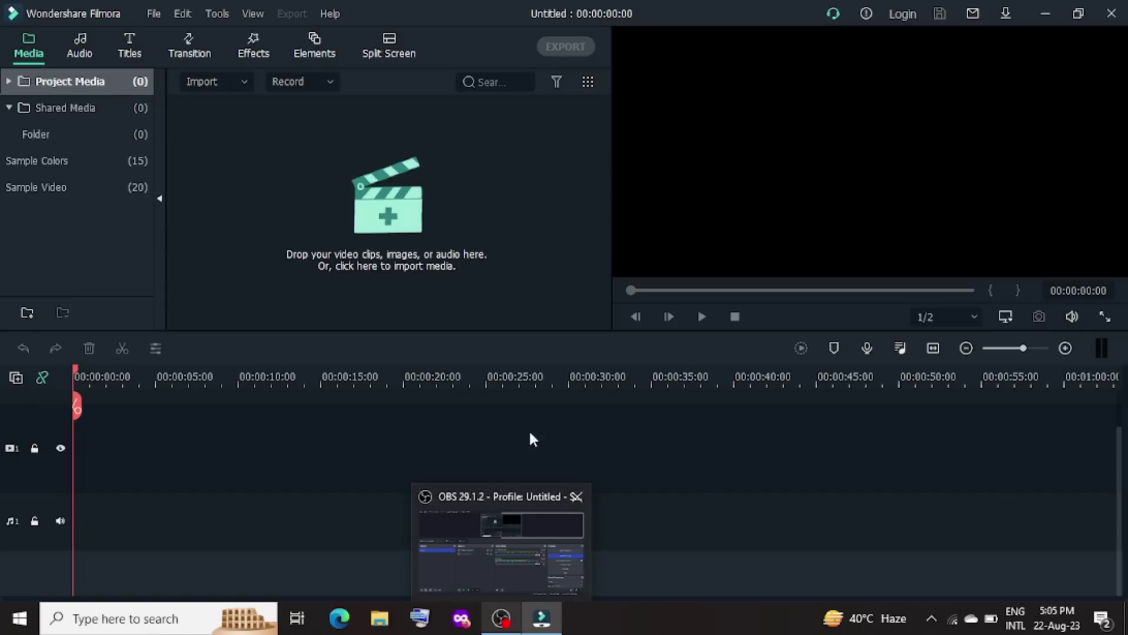
pyautogui.click(501, 620)
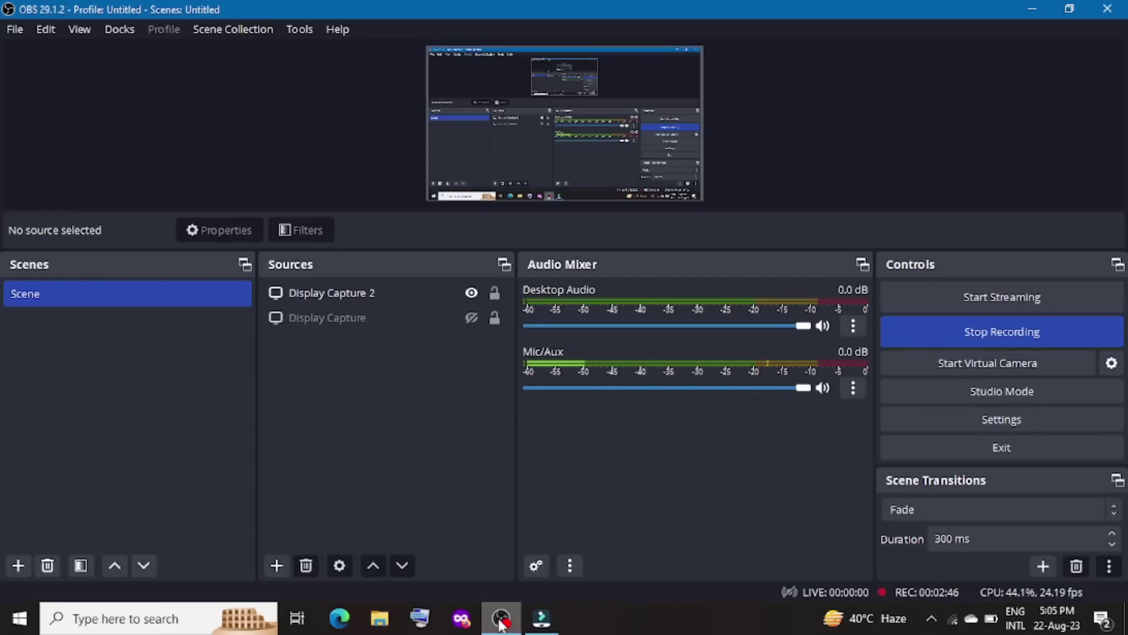
pyautogui.click(927, 332)
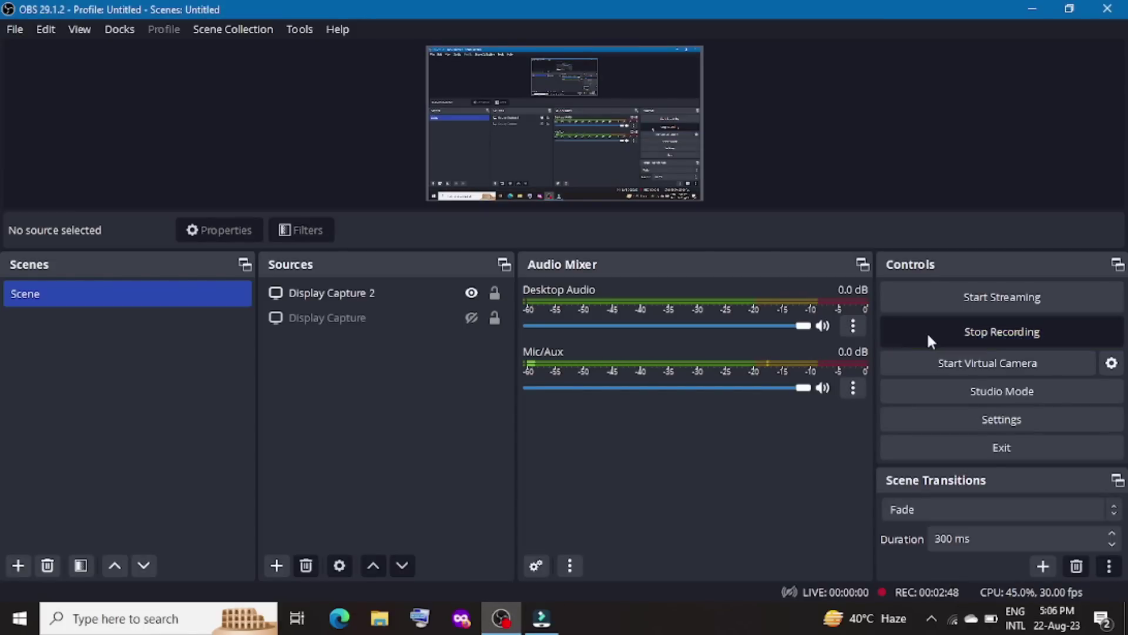
pyautogui.click(542, 617)
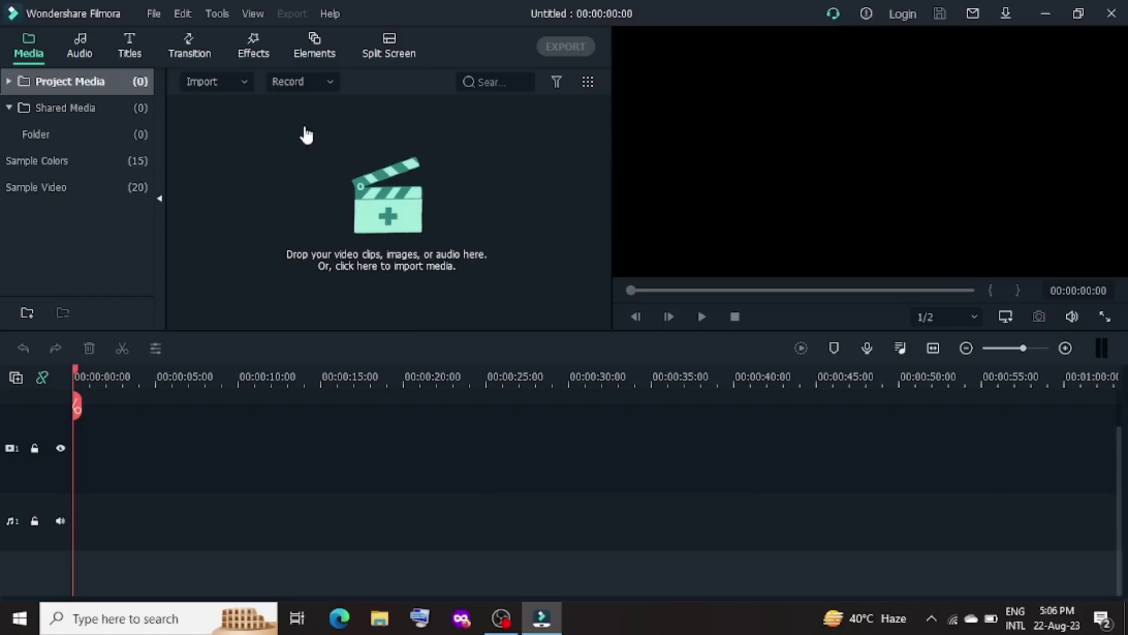
# - Start importing media files and browse to the DIY folder inside Beautybeats working materail on New Volume (E:)
pyautogui.click(241, 81)
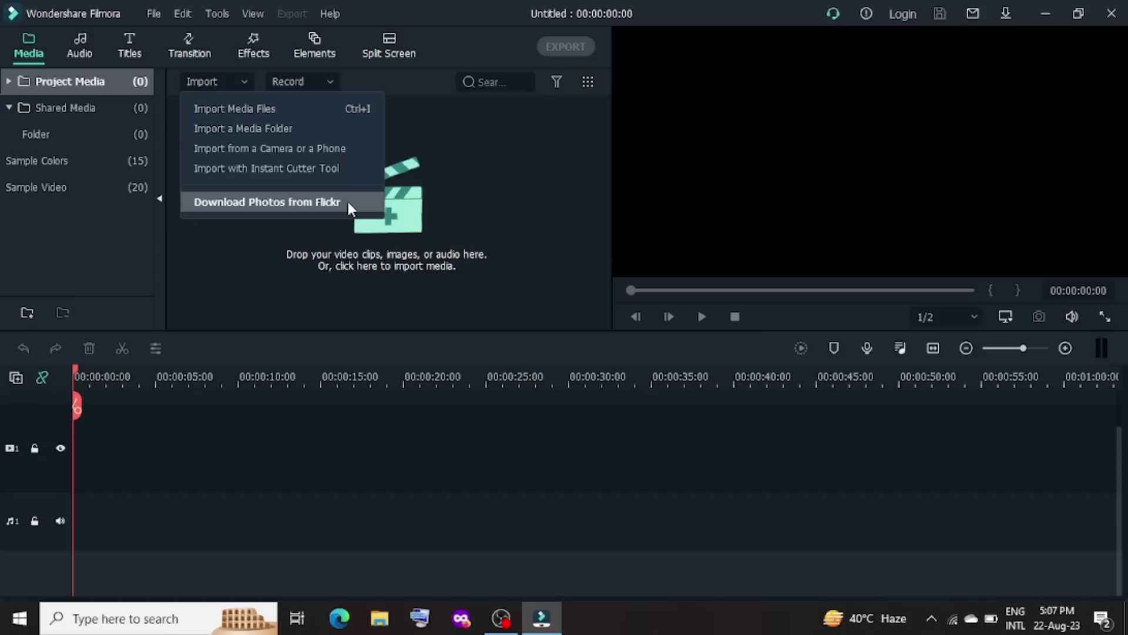
pyautogui.click(268, 110)
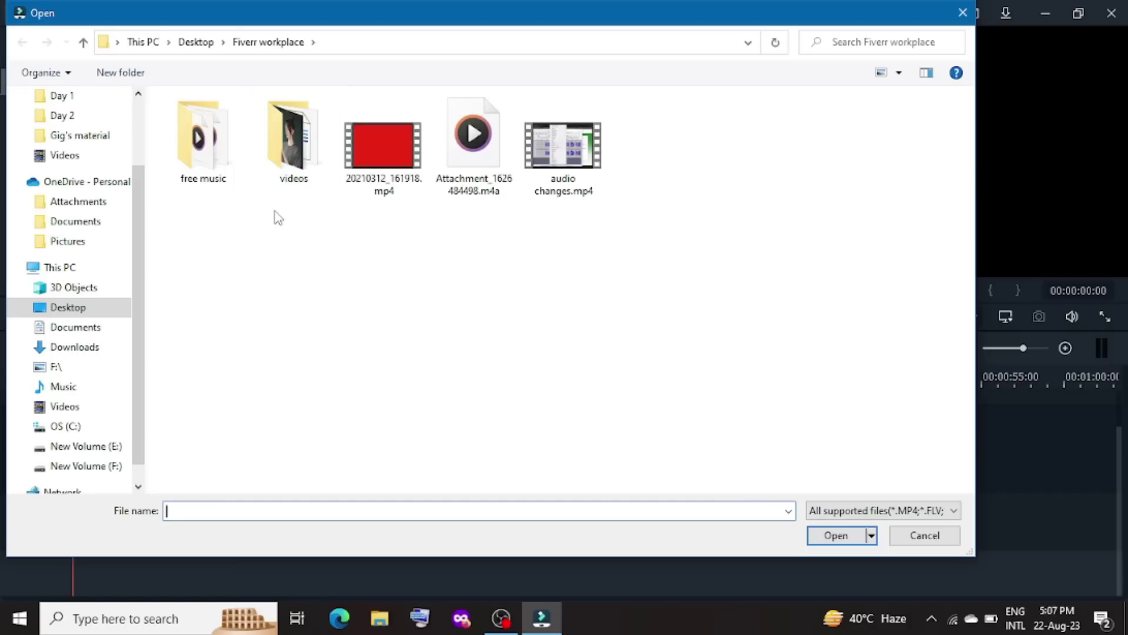
pyautogui.click(111, 467)
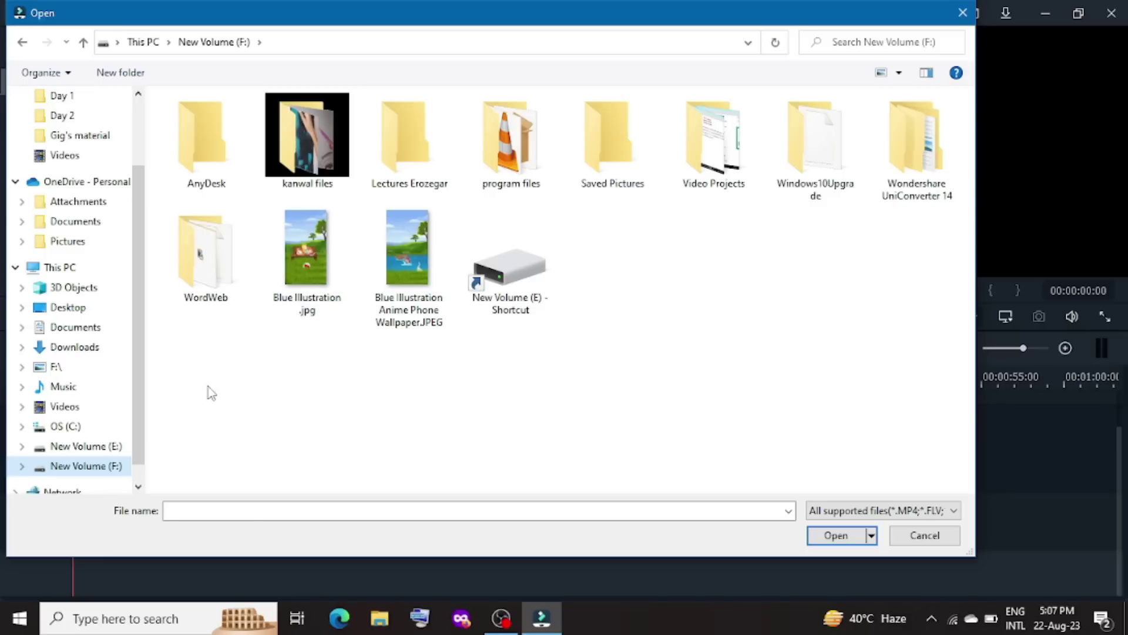
pyautogui.click(98, 449)
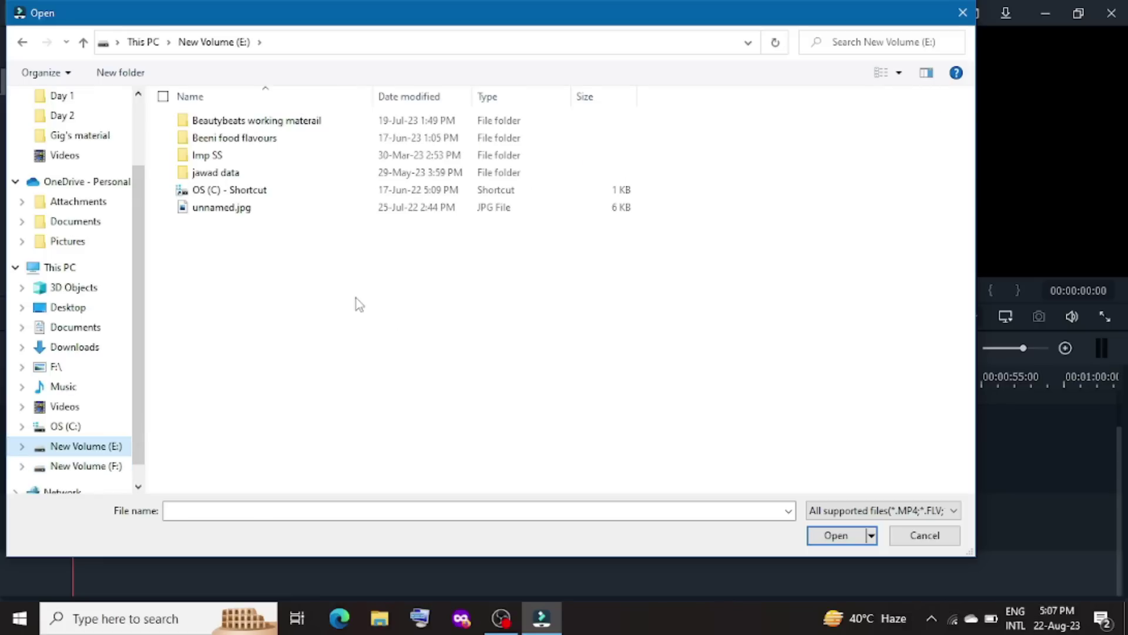
pyautogui.doubleClick(297, 123)
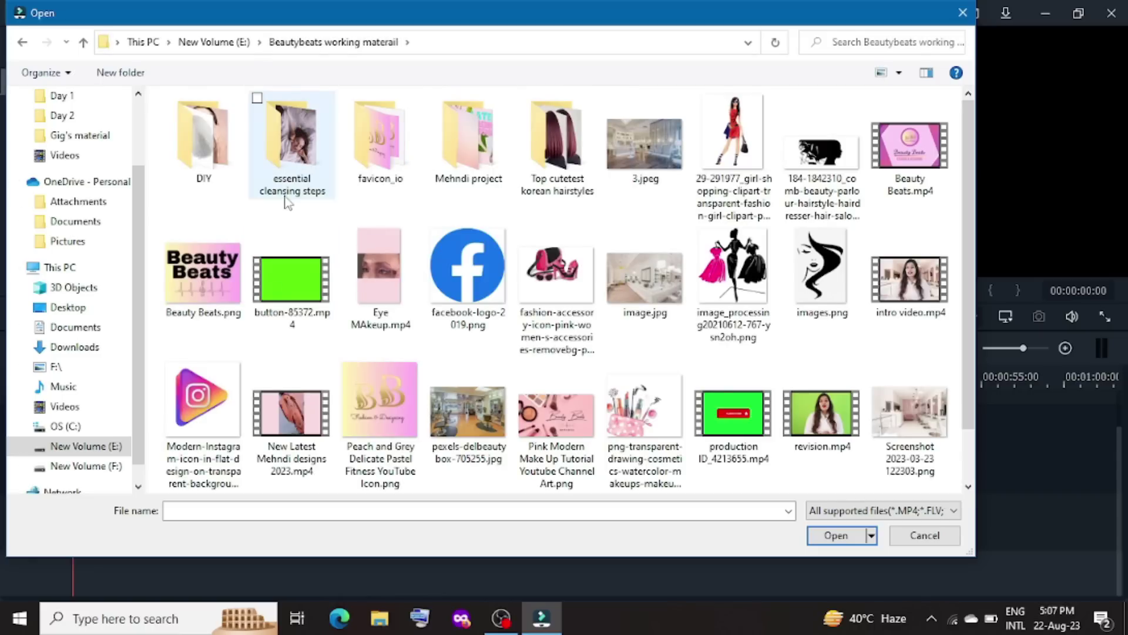
pyautogui.click(220, 176)
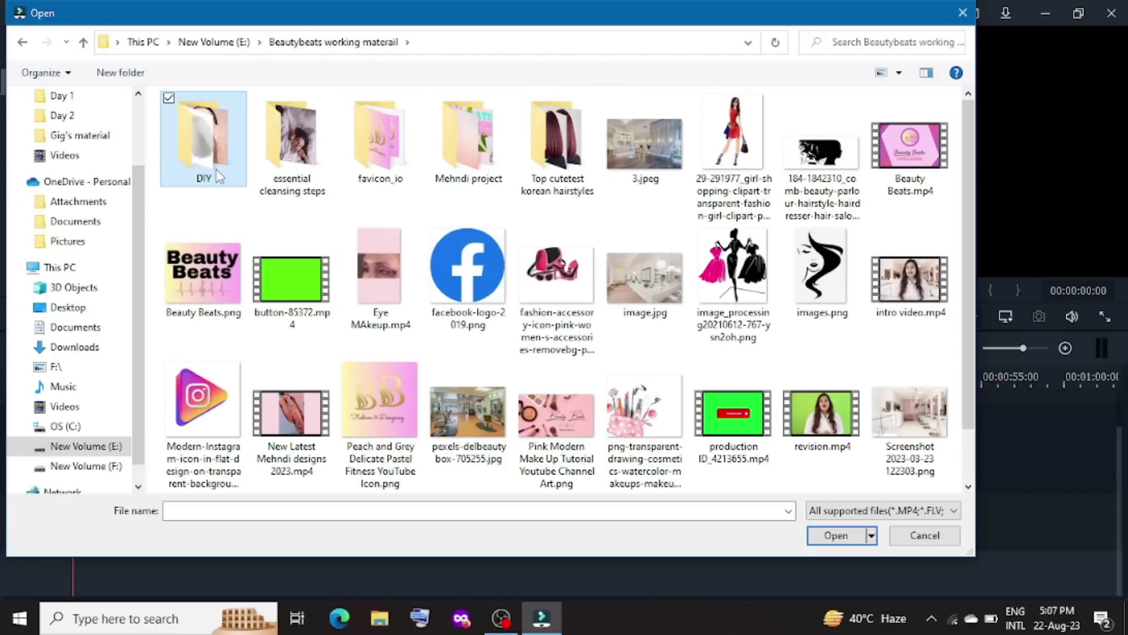
pyautogui.doubleClick(219, 177)
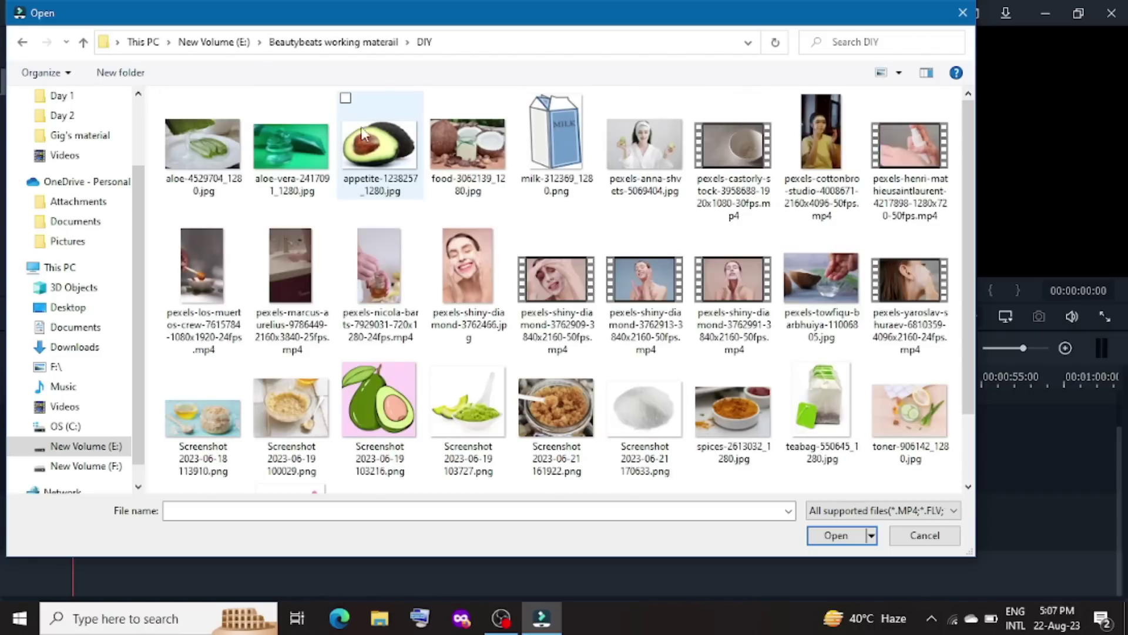
pyautogui.click(169, 101)
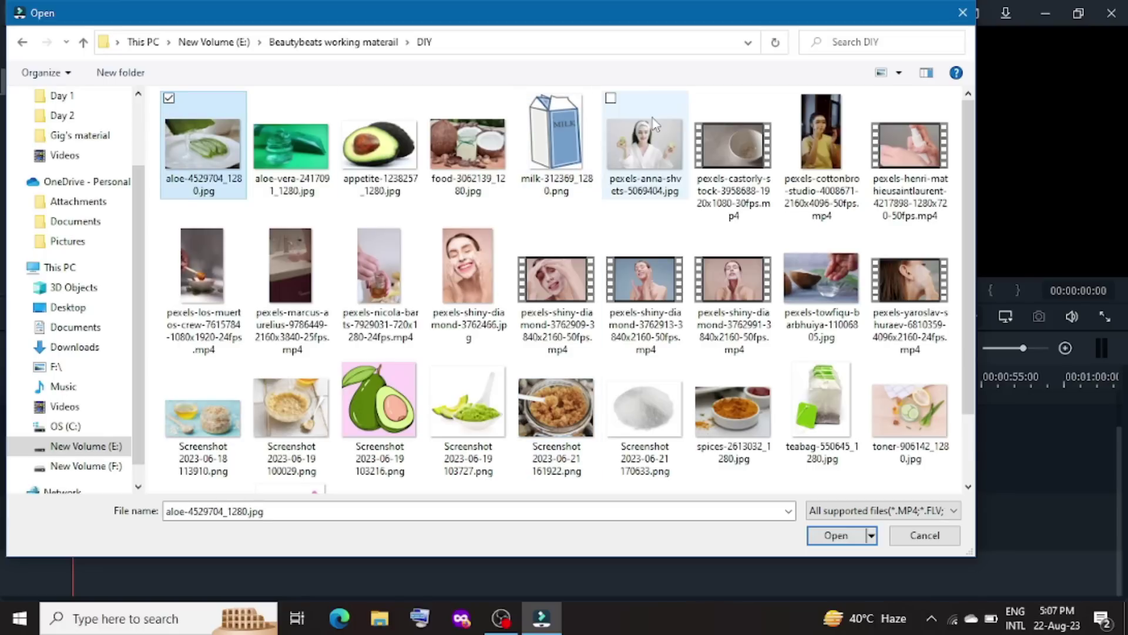
pyautogui.click(699, 98)
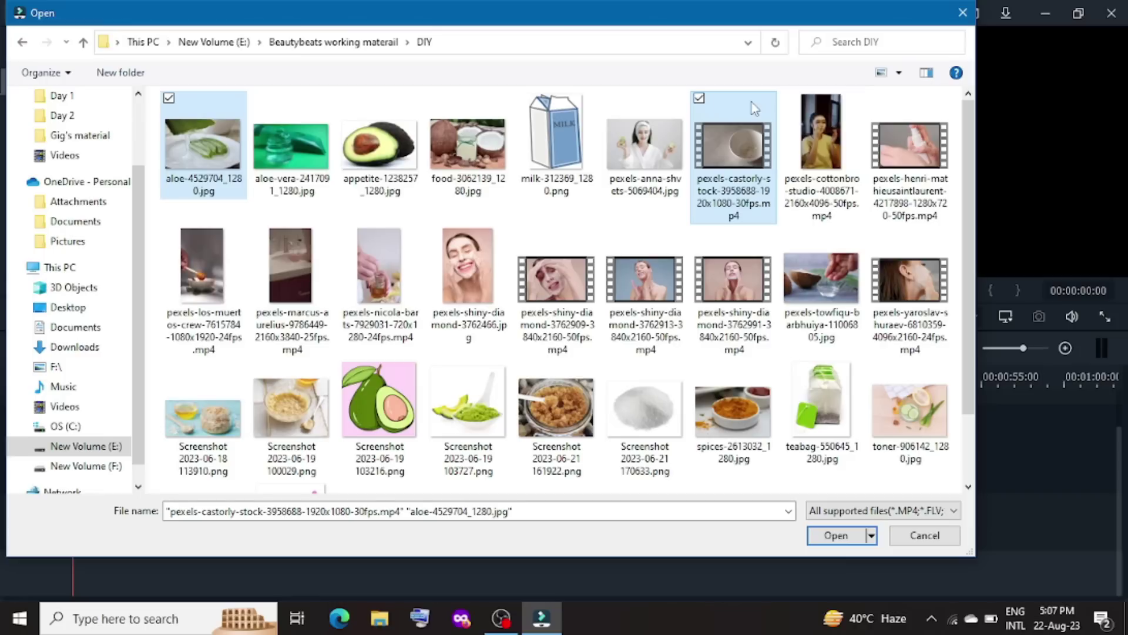
pyautogui.click(710, 251)
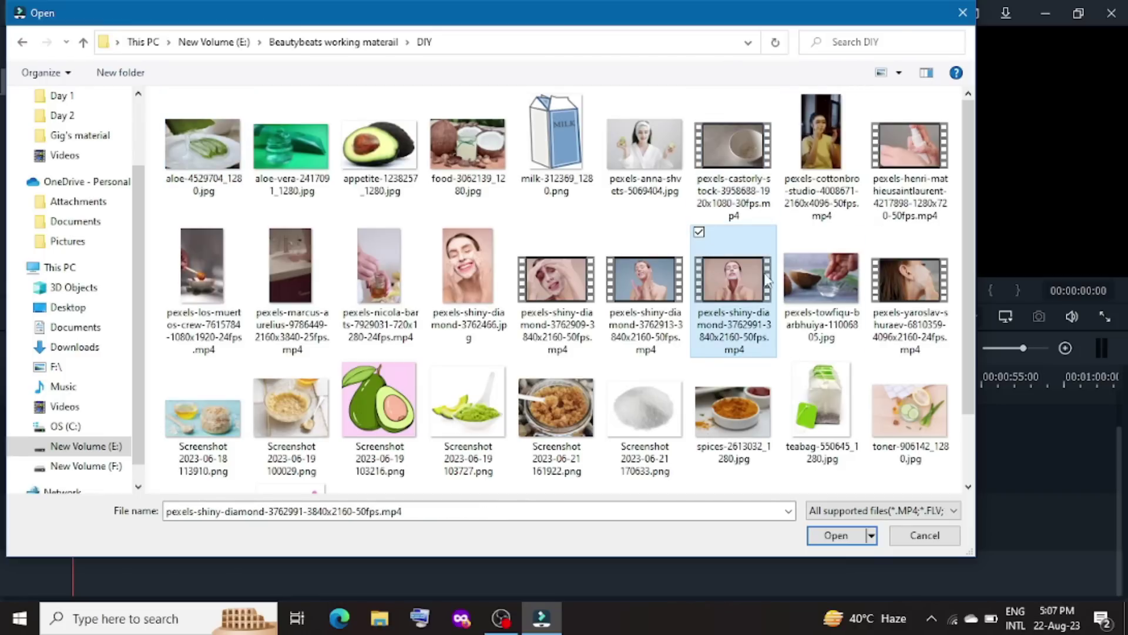
pyautogui.click(721, 423)
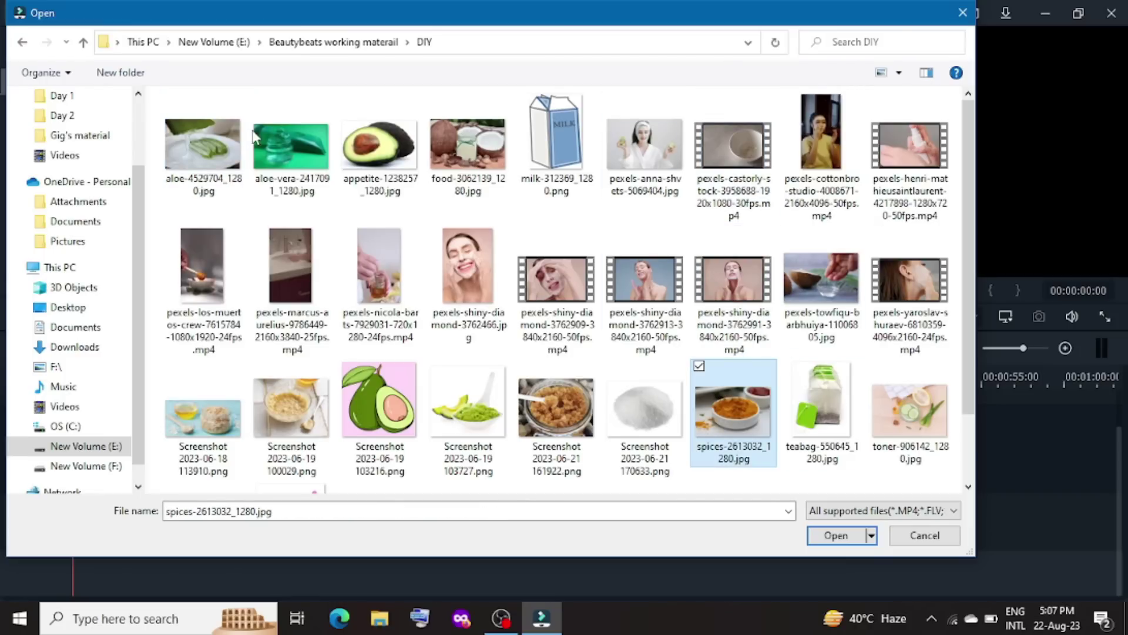
pyautogui.click(168, 100)
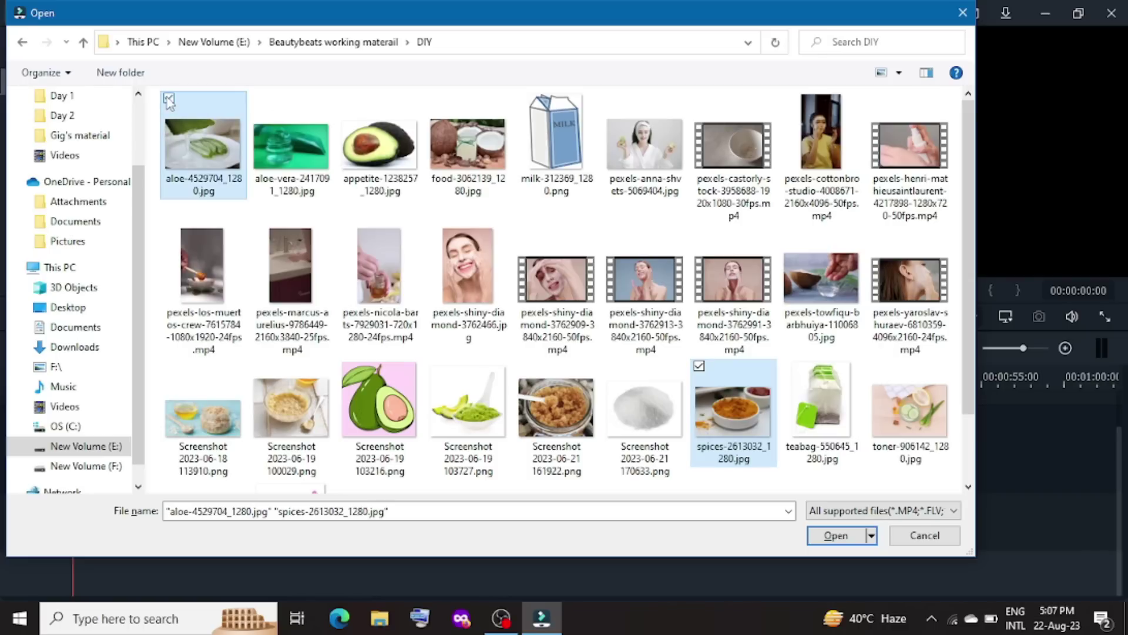
# - Import the aloe-4529704, spices-2613032 and teabag-550645 images with the pexels-castorly-stock-3958688 and pexels-shiny-diamond-3762991 videos from the DIY folder
pyautogui.click(731, 121)
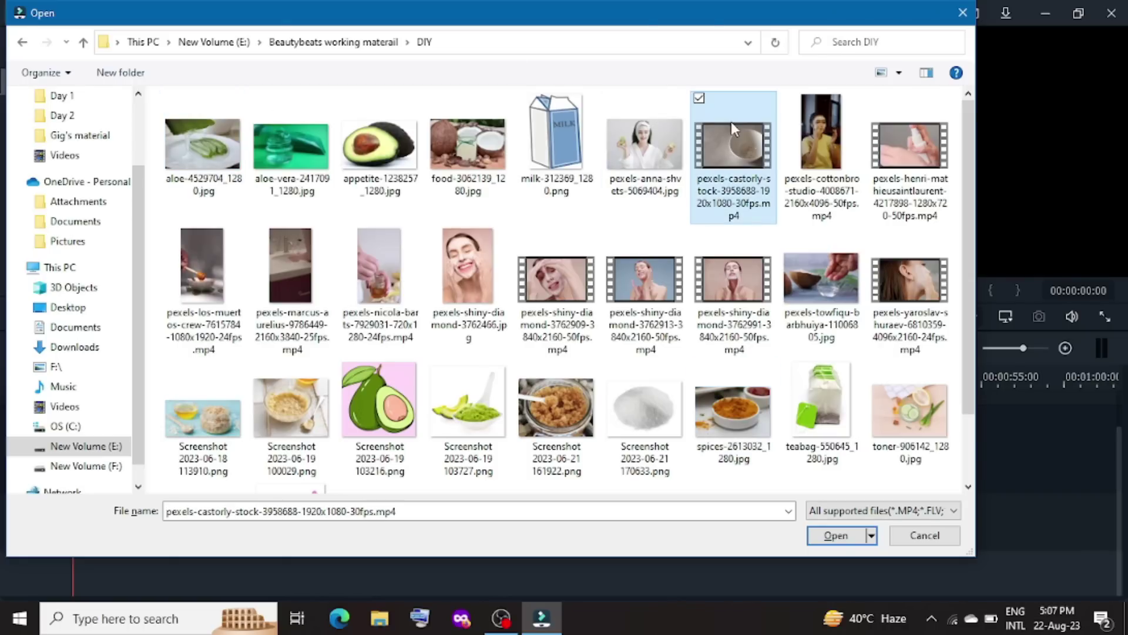
pyautogui.keyDown('ctrl'); pyautogui.click(200, 148); pyautogui.keyUp('ctrl')
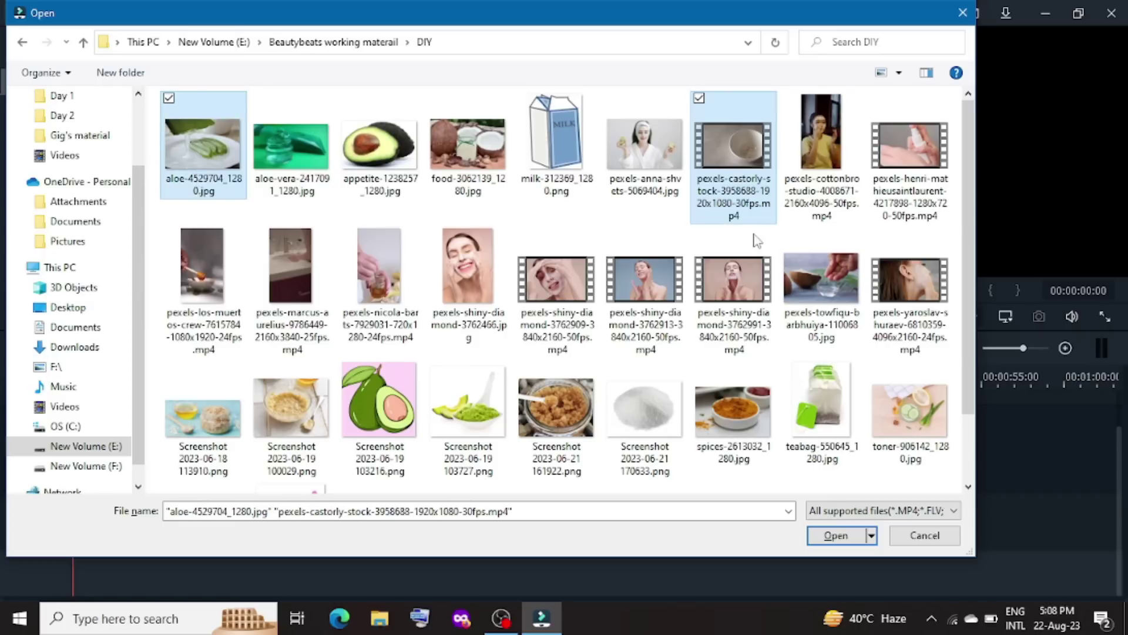
pyautogui.keyDown('ctrl'); pyautogui.click(729, 285); pyautogui.keyUp('ctrl')
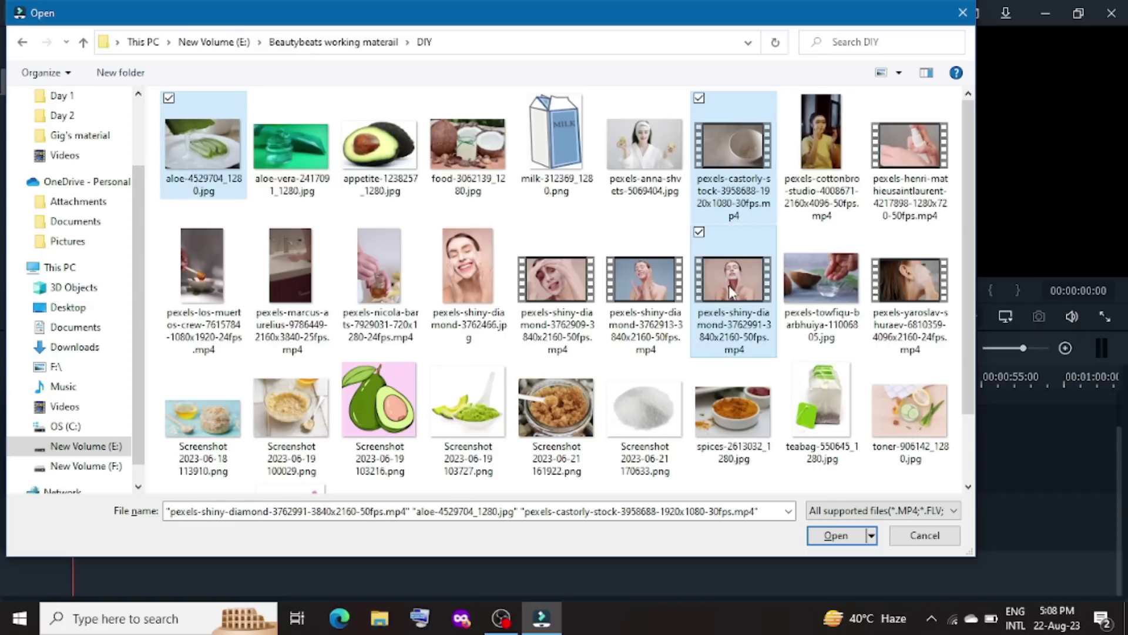
pyautogui.keyDown('ctrl'); pyautogui.click(807, 424); pyautogui.keyUp('ctrl')
pyautogui.keyDown('ctrl'); pyautogui.click(745, 420); pyautogui.keyUp('ctrl')
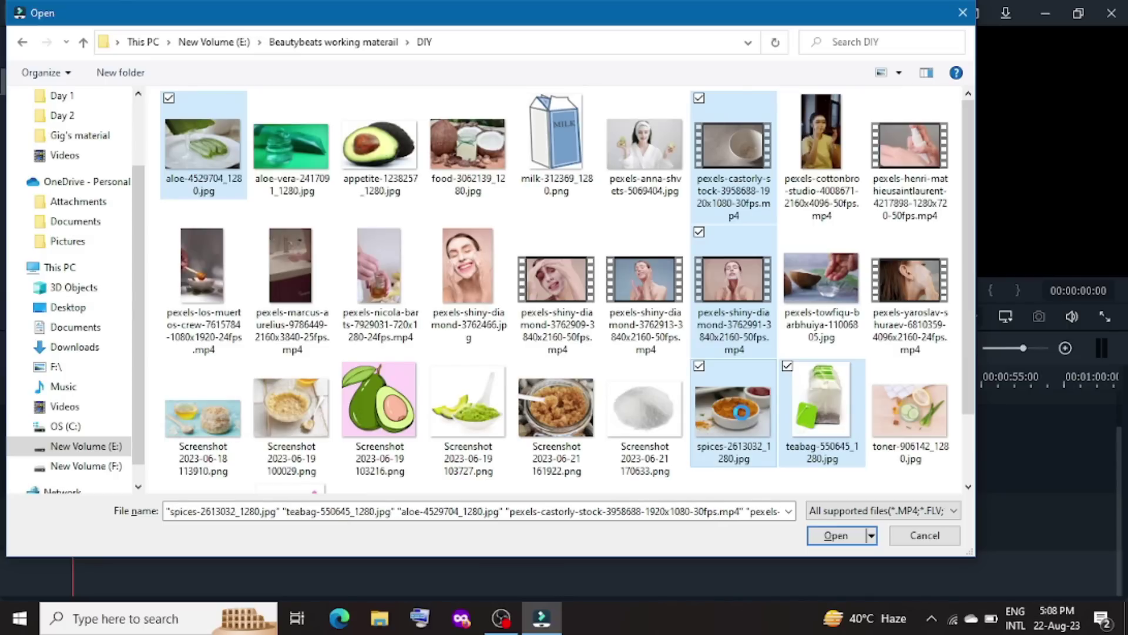
pyautogui.rightClick(743, 413)
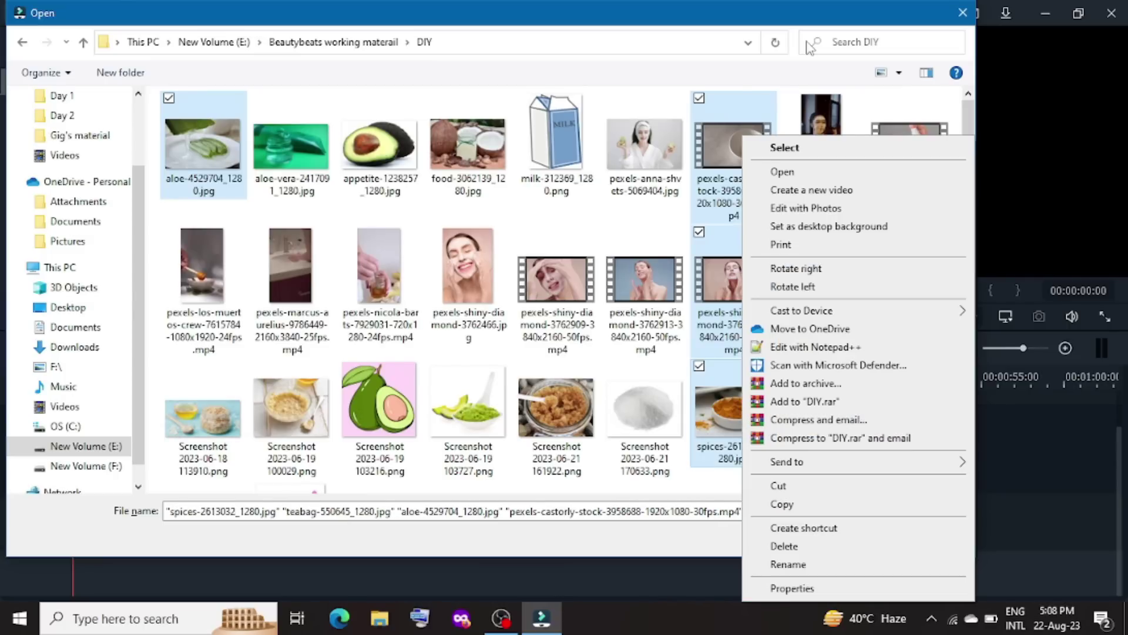
pyautogui.click(787, 149)
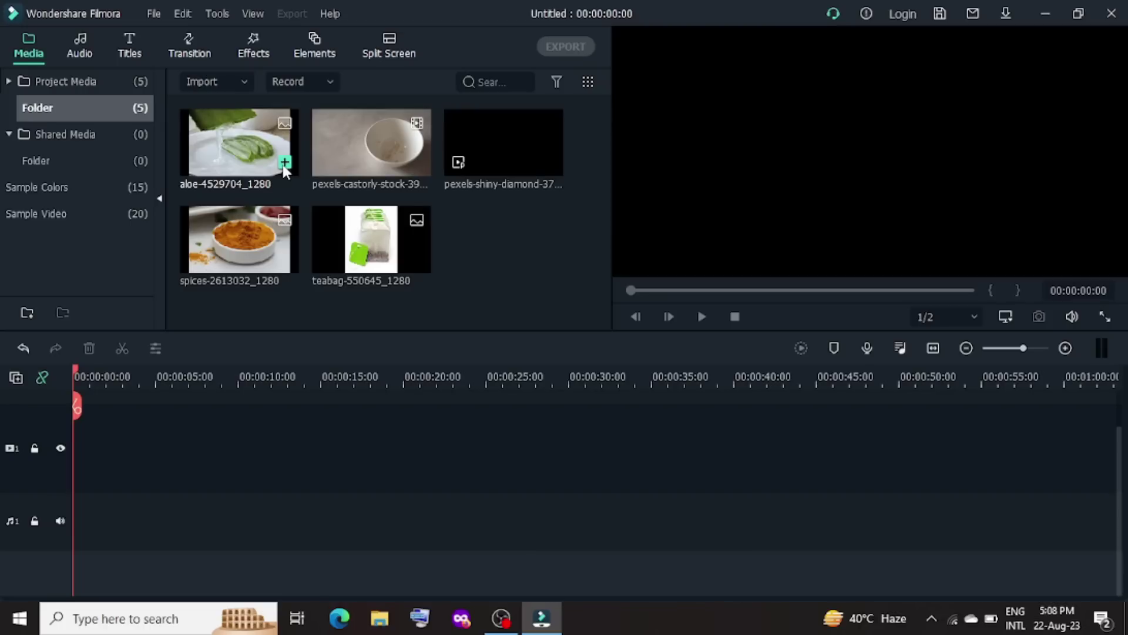
# - Place the aloe image and the pexels-castorly-stock video one after the other on video track 1, matching the project to the media at 1920 x 1080 30fps
pyautogui.click(285, 163)
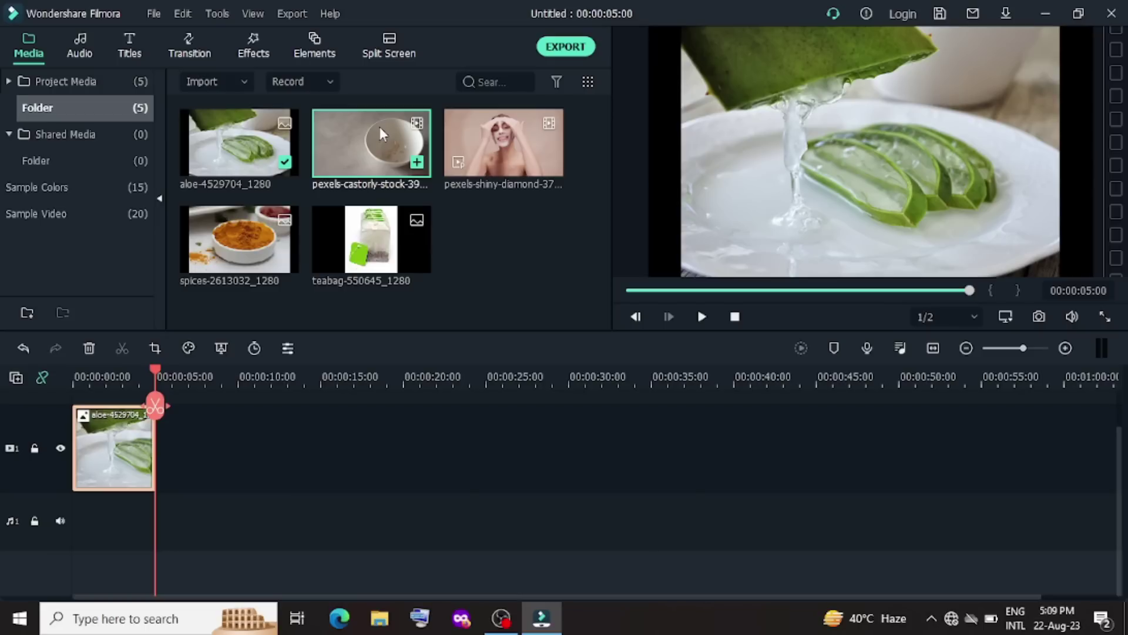
pyautogui.moveTo(381, 126); pyautogui.dragTo(414, 369)
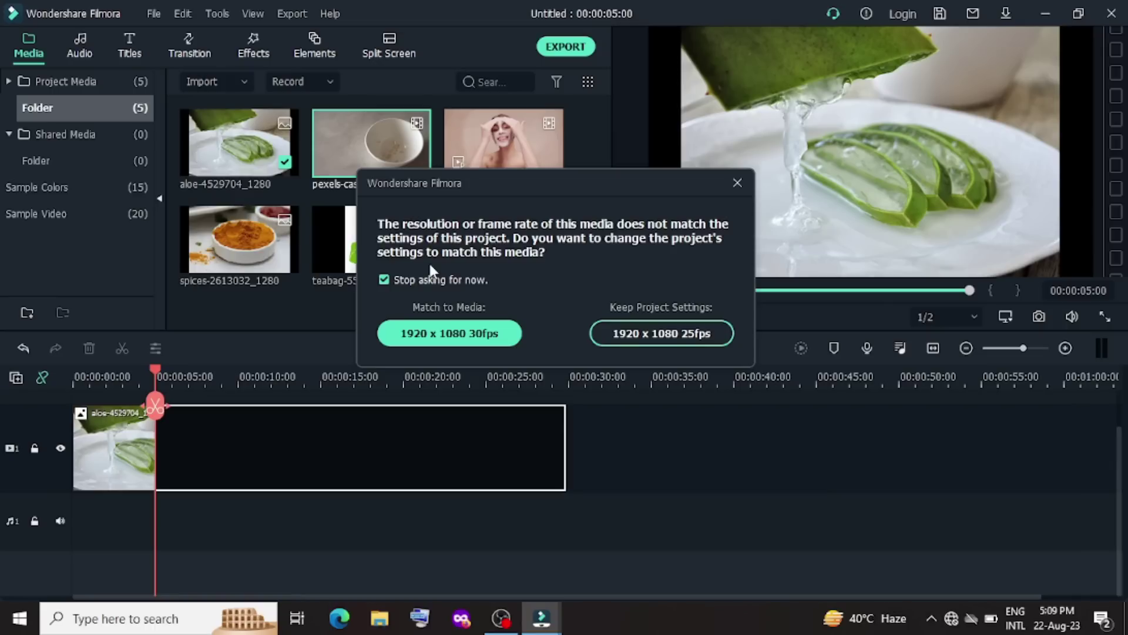
pyautogui.click(405, 334)
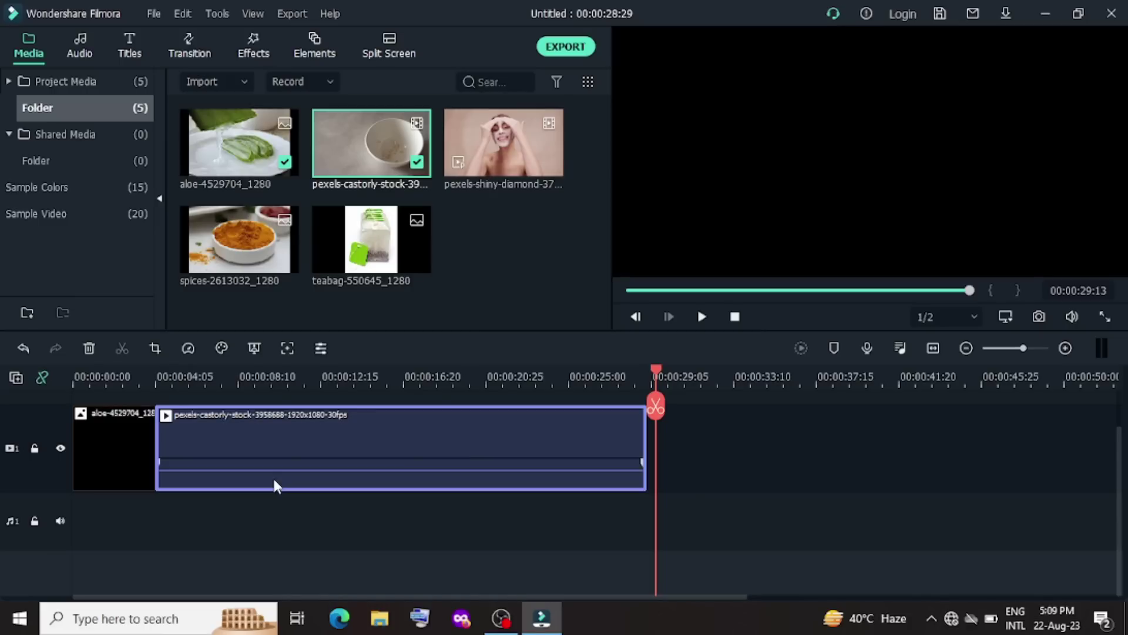
# - Detach the audio from the pexels-castorly-stock bowl clip on the timeline
pyautogui.rightClick(274, 481)
pyautogui.click(201, 525)
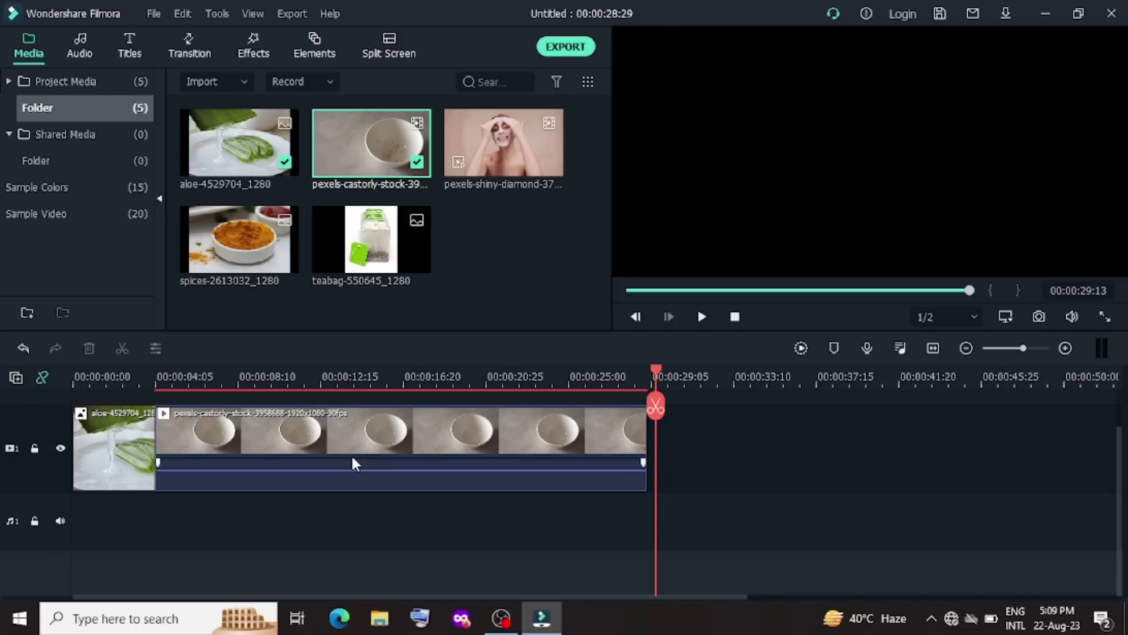
pyautogui.click(351, 455)
pyautogui.hotkey('ctrl', 'alt', 'd')
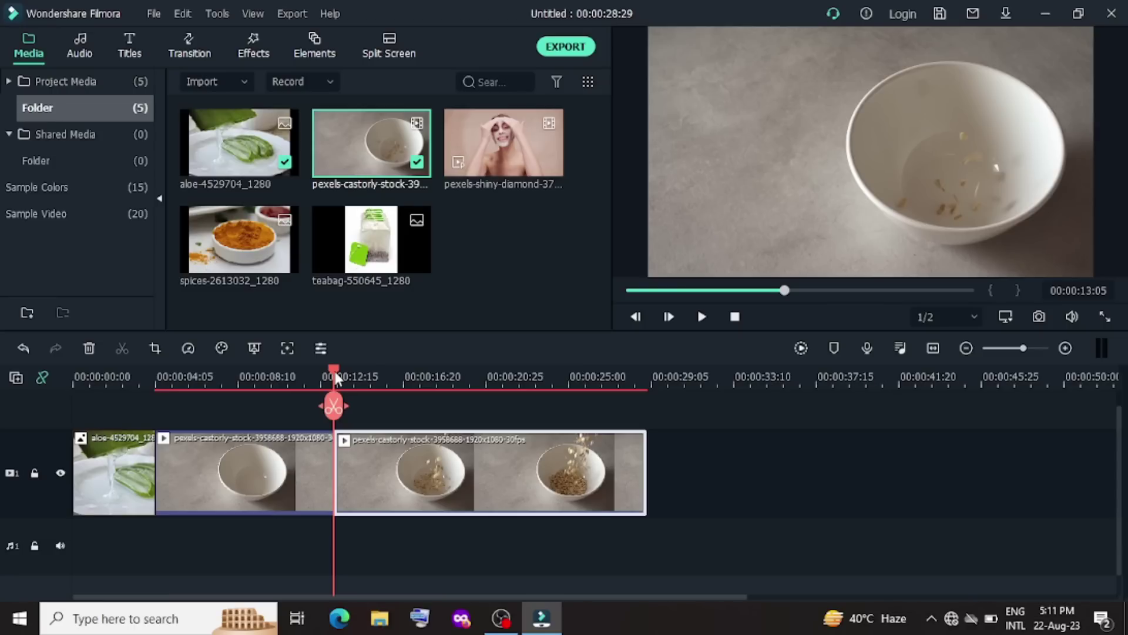
# - Move the playhead to 00:00:07:05 and select the first part of the split bowl clip
pyautogui.moveTo(335, 376); pyautogui.dragTo(215, 377)
pyautogui.click(273, 486)
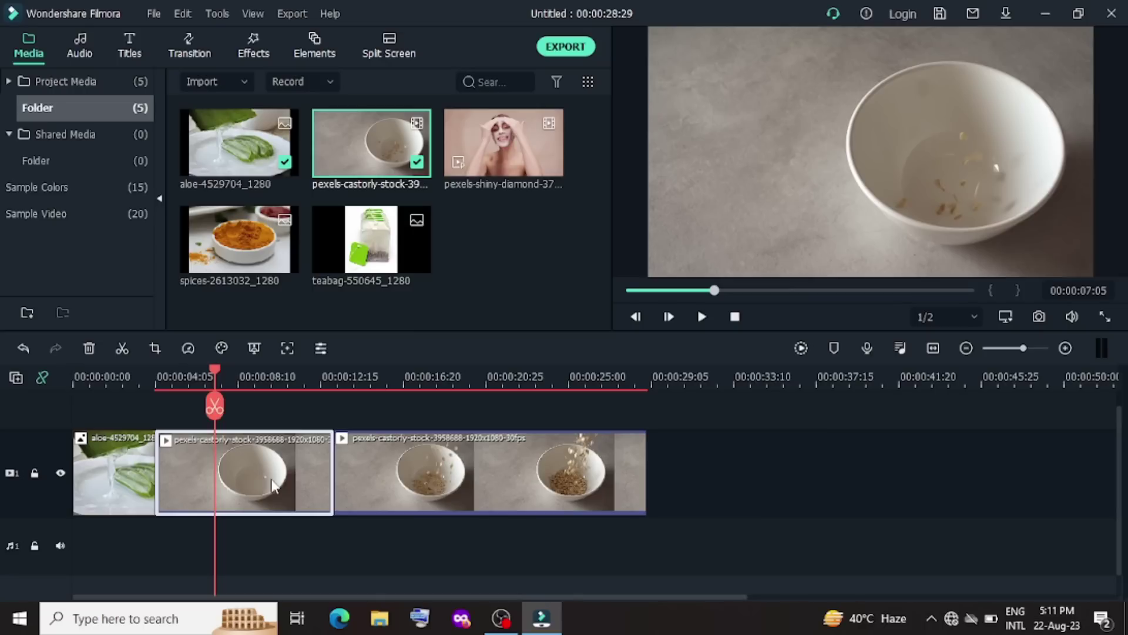